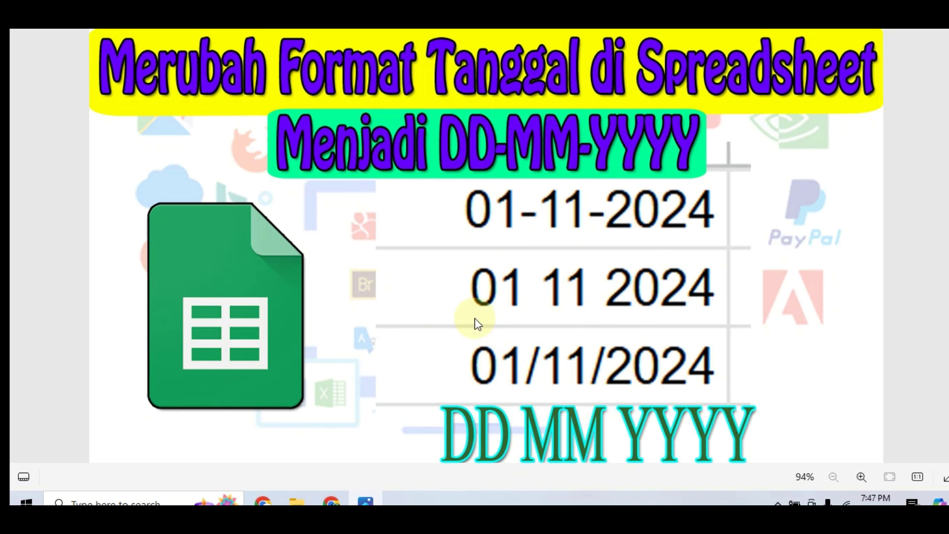
# Step: Switch from the Photos title image to the Google Sheets spreadsheet in Chrome
pyautogui.click(331, 500)
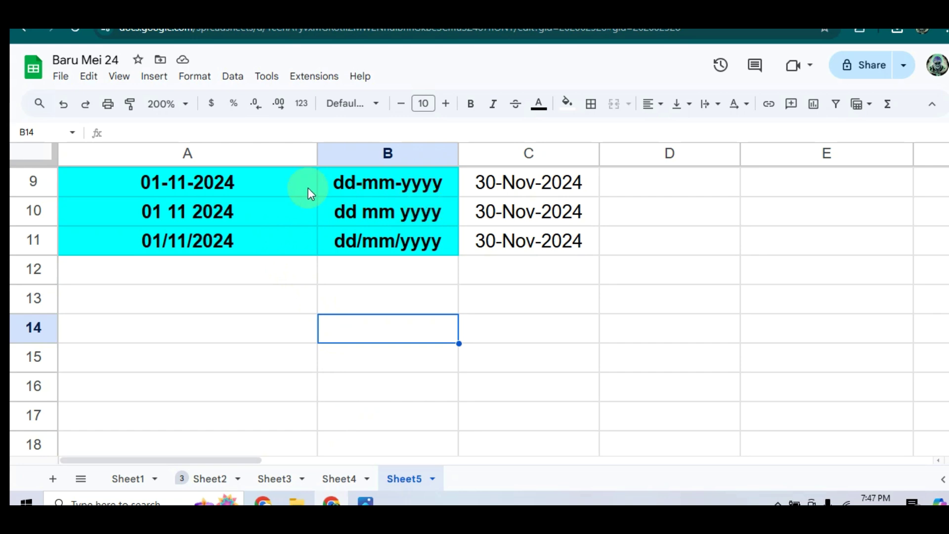
# Step: Select the dd-mm-yyyy example row, cells A9:B9
pyautogui.click(233, 181)
pyautogui.click(376, 186)
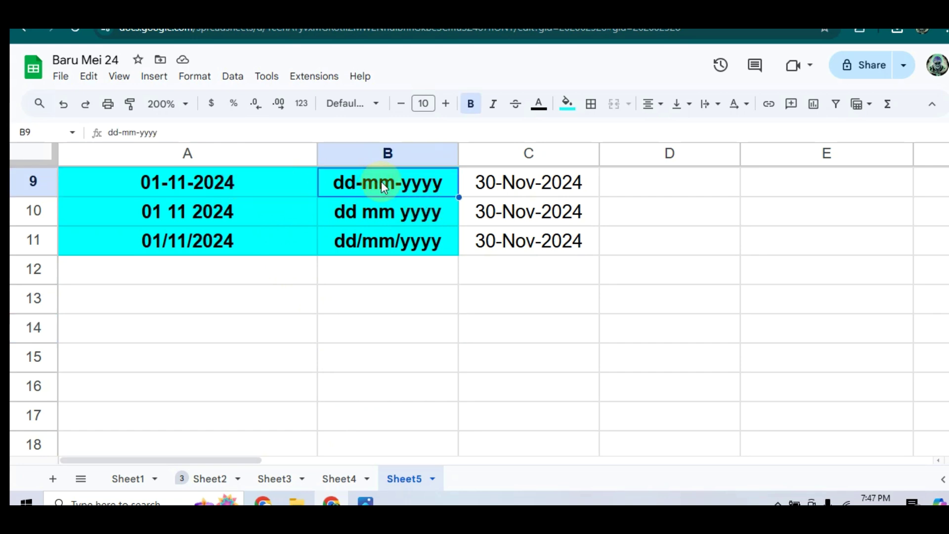
pyautogui.click(171, 183)
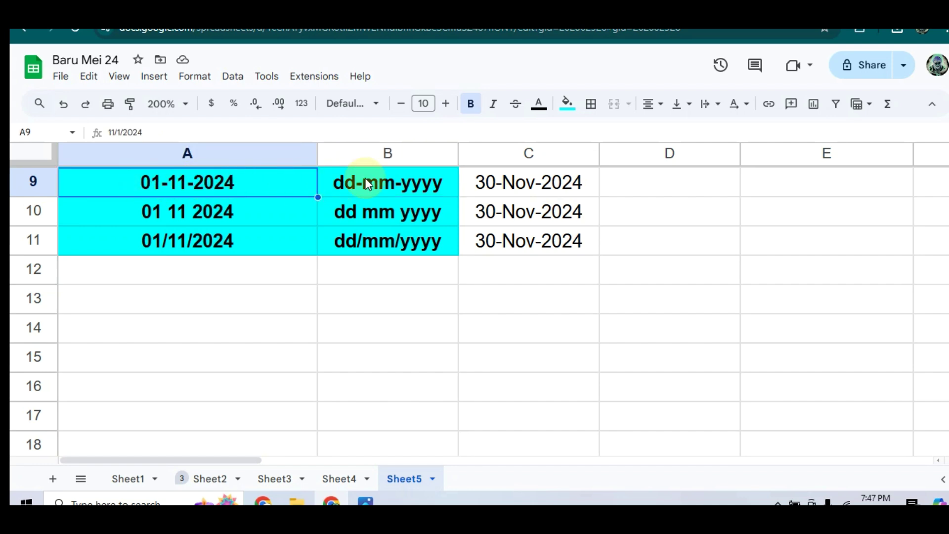
pyautogui.moveTo(248, 176); pyautogui.dragTo(363, 188)
# Step: Fill the dd mm yyyy example cells A10:B10 with yellow
pyautogui.moveTo(195, 203); pyautogui.dragTo(371, 210)
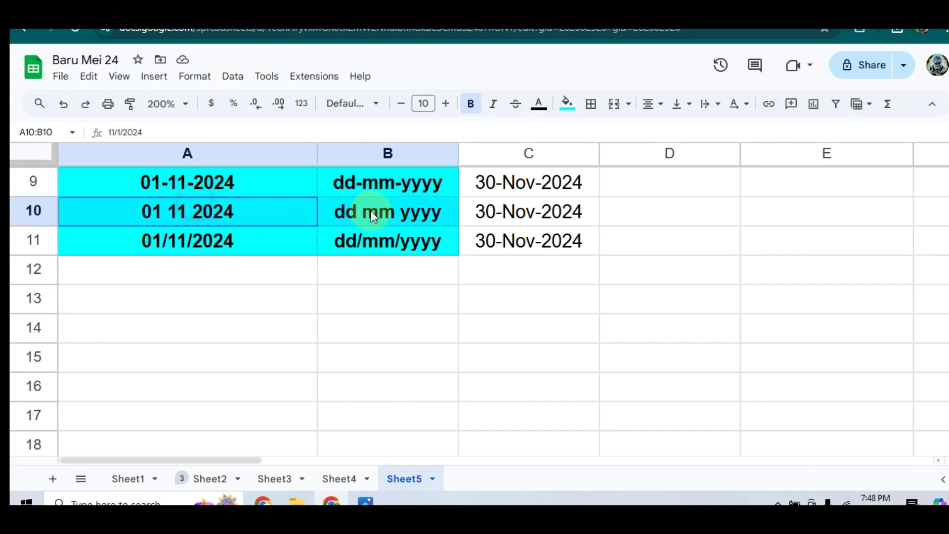
pyautogui.click(566, 107)
pyautogui.click(614, 168)
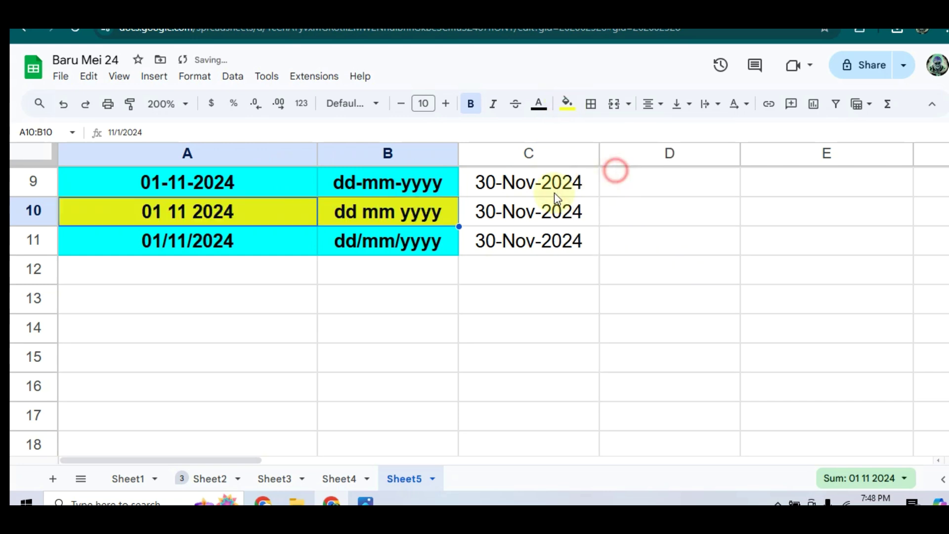
pyautogui.click(373, 275)
# Step: Review the example dates and format labels in rows 9–11, then select the date in C9
pyautogui.click(196, 181)
pyautogui.click(397, 182)
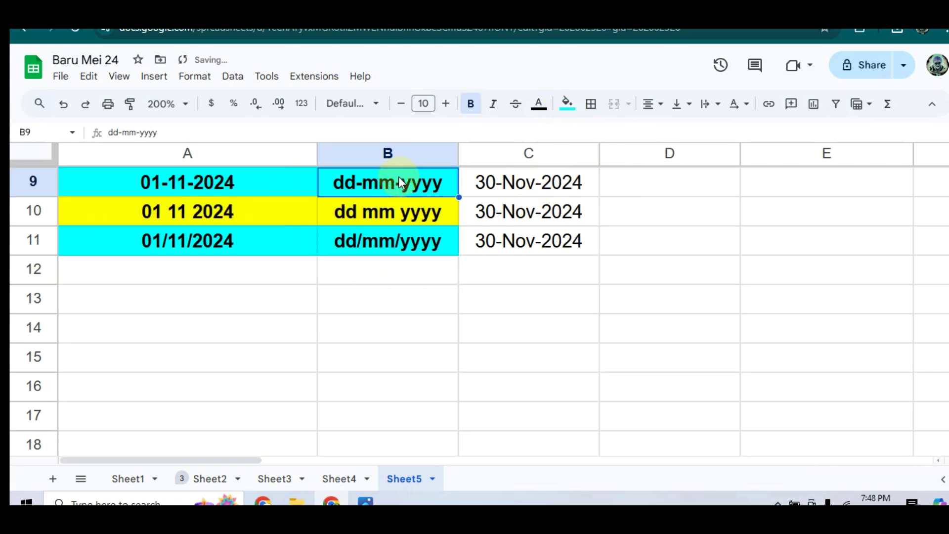
pyautogui.click(181, 182)
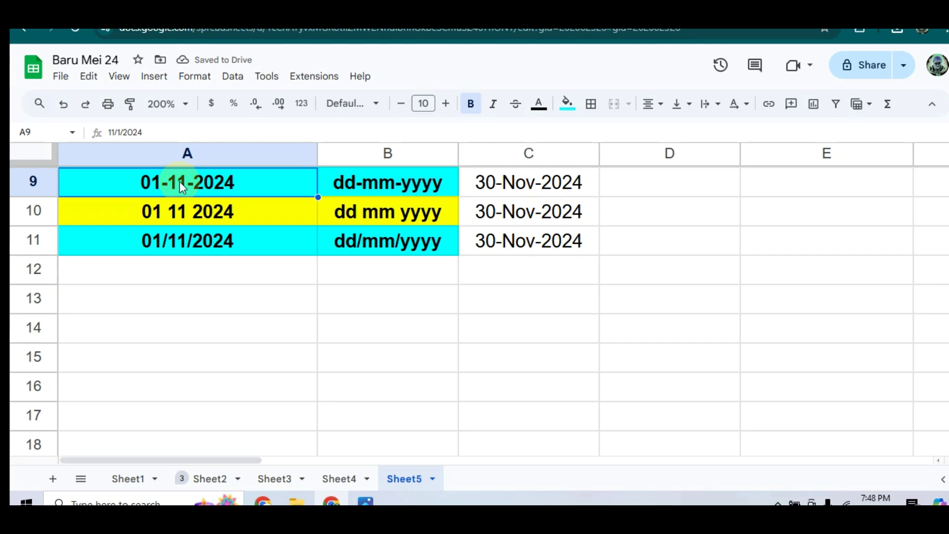
pyautogui.click(186, 210)
pyautogui.click(196, 231)
pyautogui.click(214, 173)
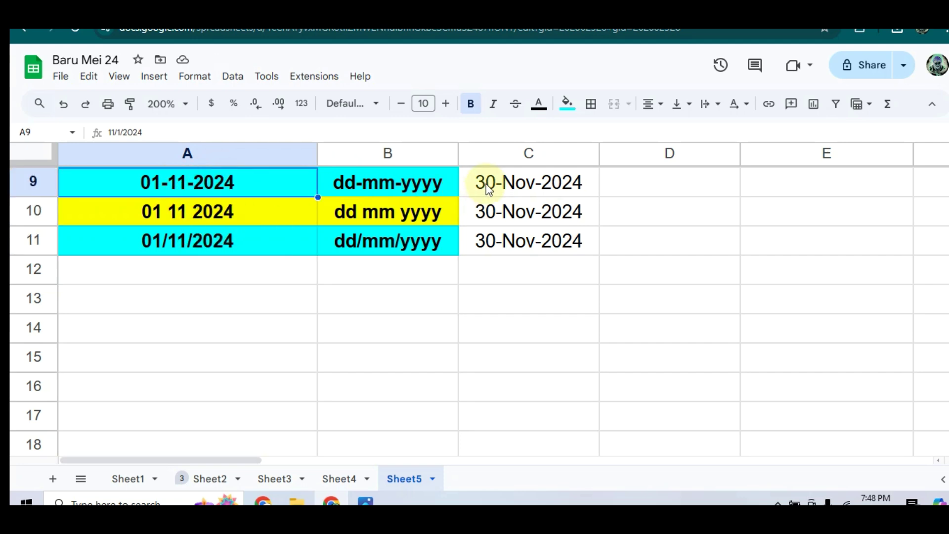
pyautogui.click(529, 182)
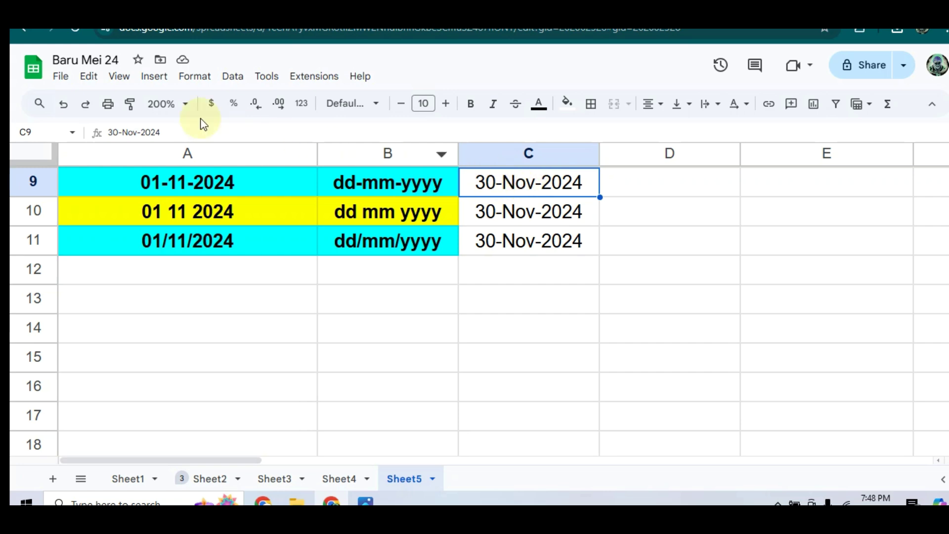
pyautogui.click(193, 77)
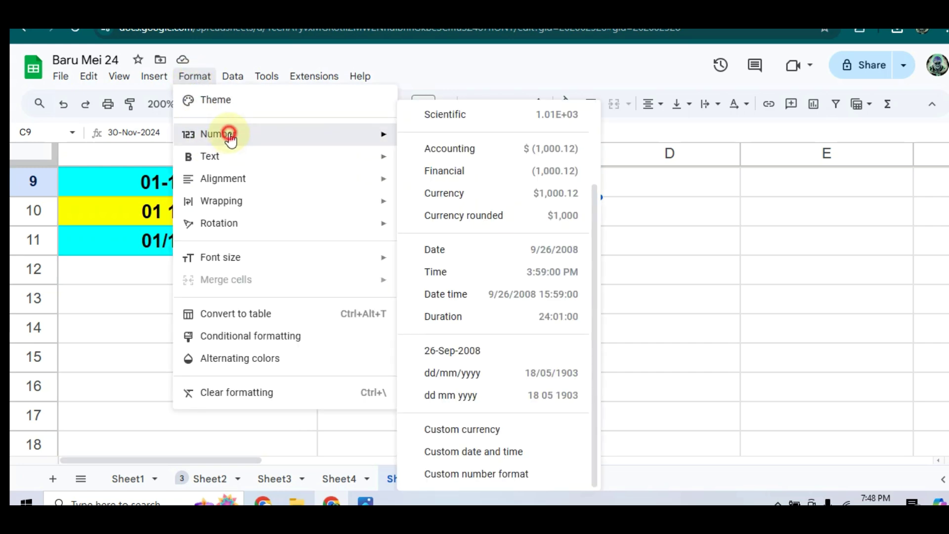
pyautogui.moveTo(218, 133)
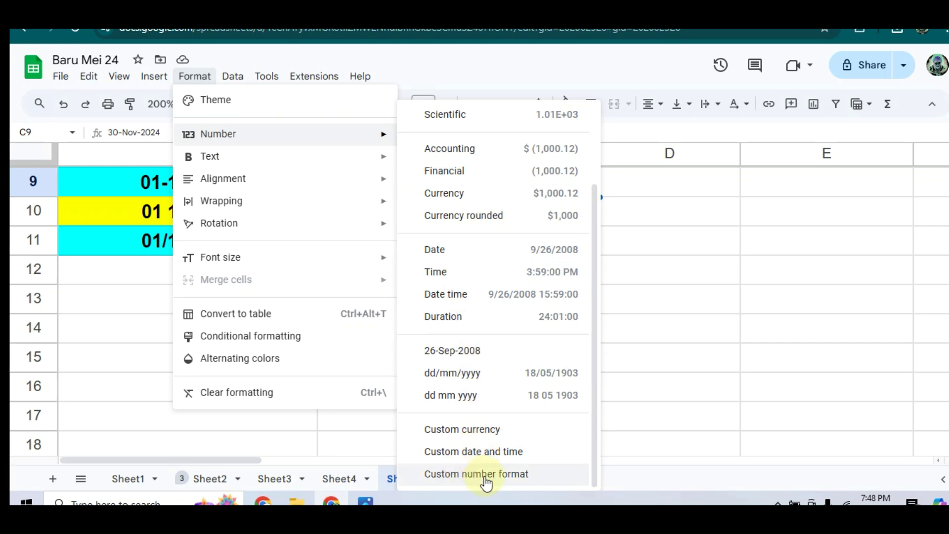
# Step: Apply the custom number format dd-mm-yyyy to C9 so it reads 30-11-2024
pyautogui.click(483, 474)
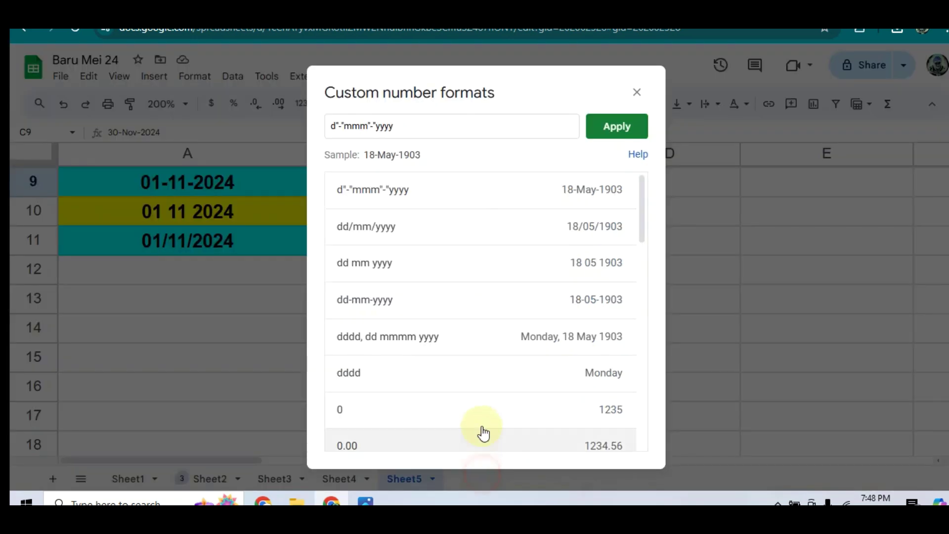
pyautogui.moveTo(451, 147); pyautogui.dragTo(653, 137)
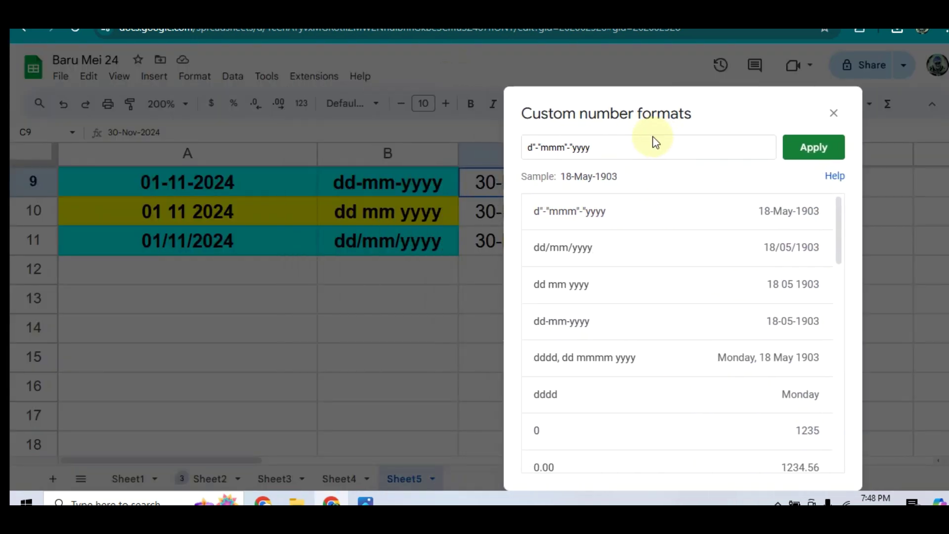
pyautogui.moveTo(618, 148); pyautogui.dragTo(524, 140)
pyautogui.press('BackSpace')
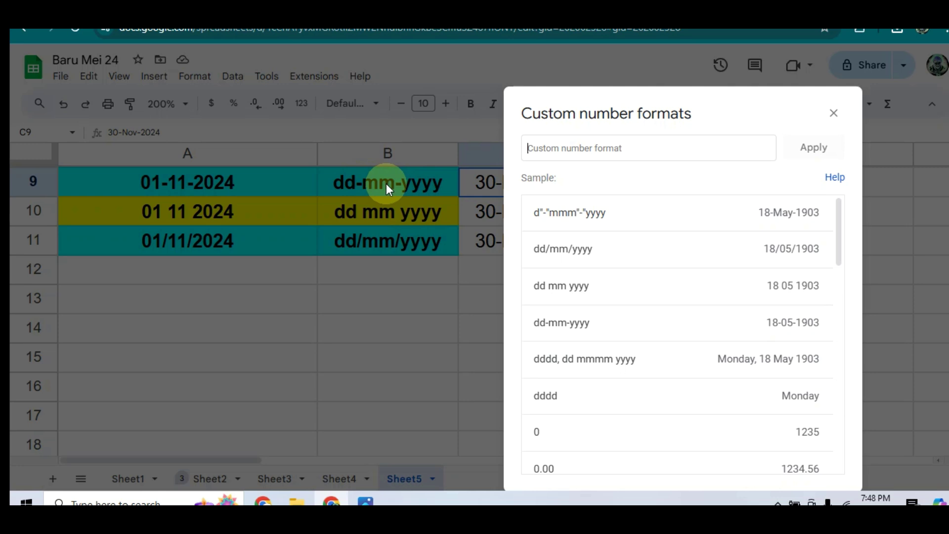
pyautogui.write('dd')
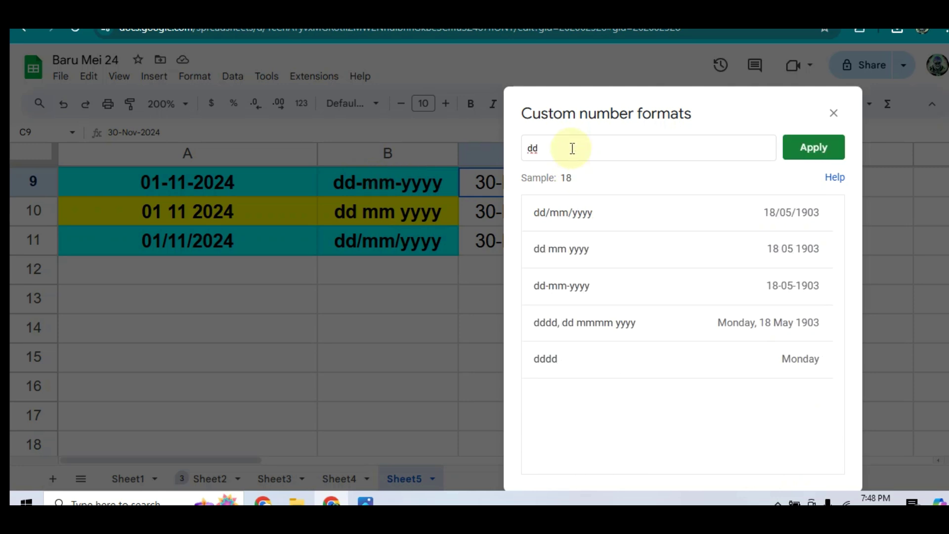
pyautogui.write('-')
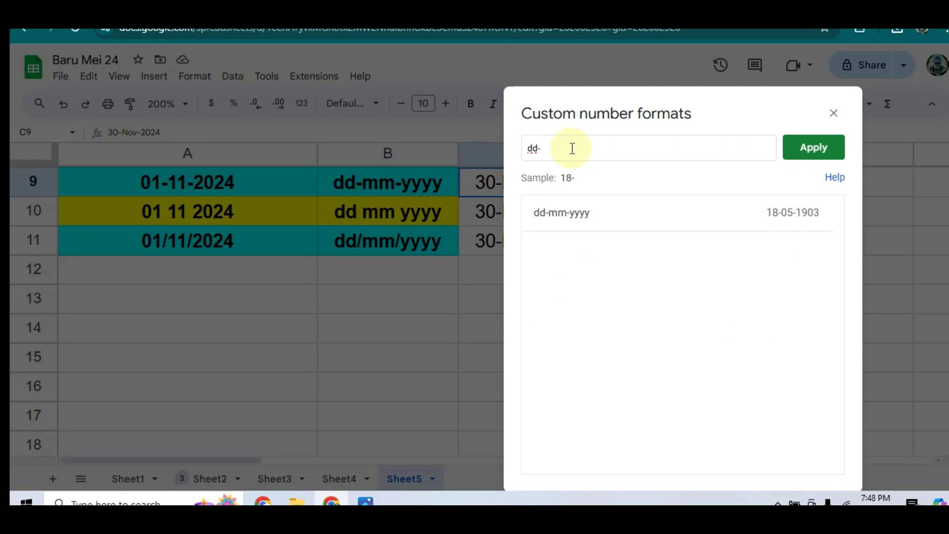
pyautogui.write('mm-')
pyautogui.write('yyyy')
pyautogui.tripleClick(572, 148)
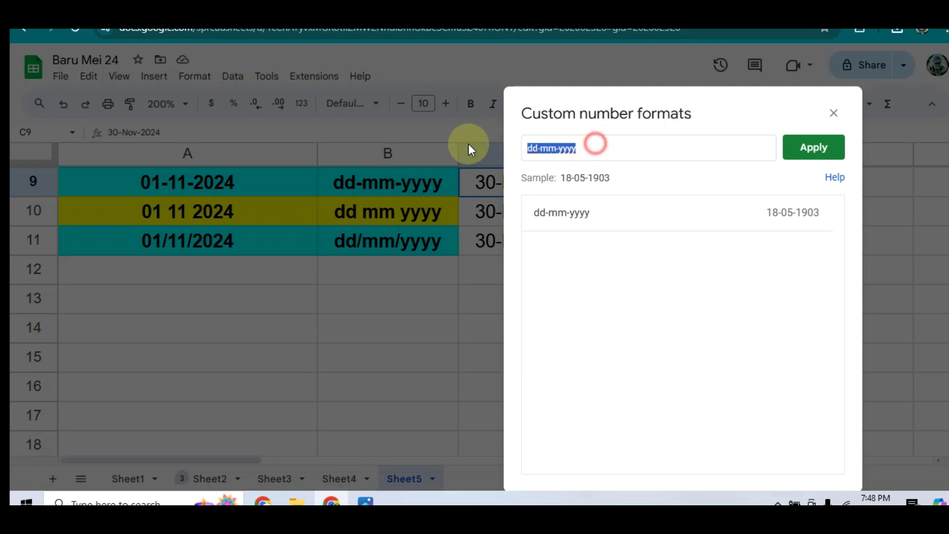
pyautogui.click(812, 148)
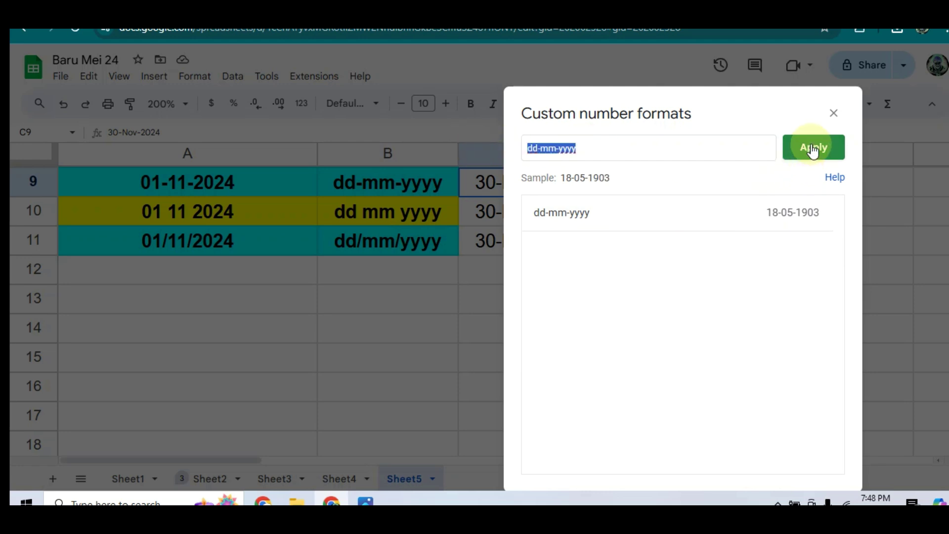
pyautogui.click(811, 148)
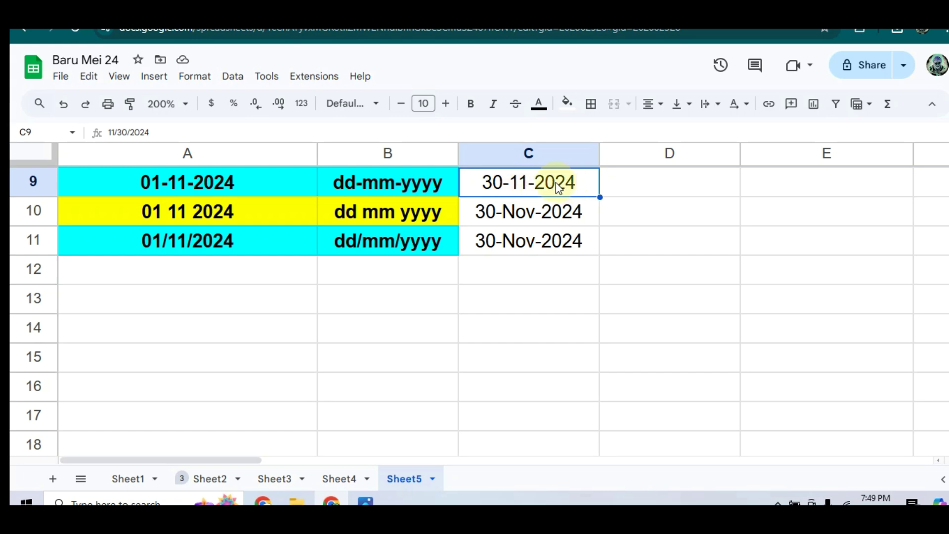
# Step: Give C10 the custom format dd mm yyyy so it shows 30 11 2024
pyautogui.click(532, 206)
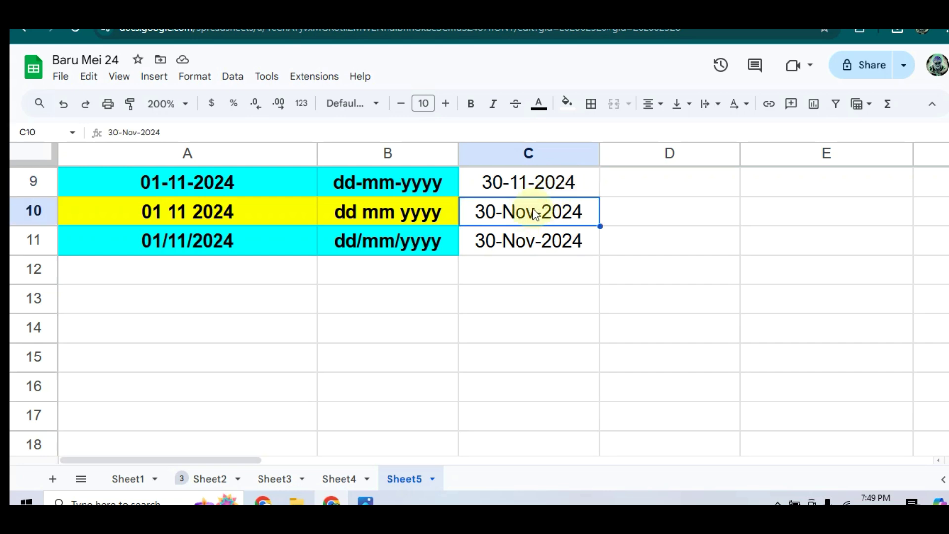
pyautogui.click(517, 212)
pyautogui.click(495, 212)
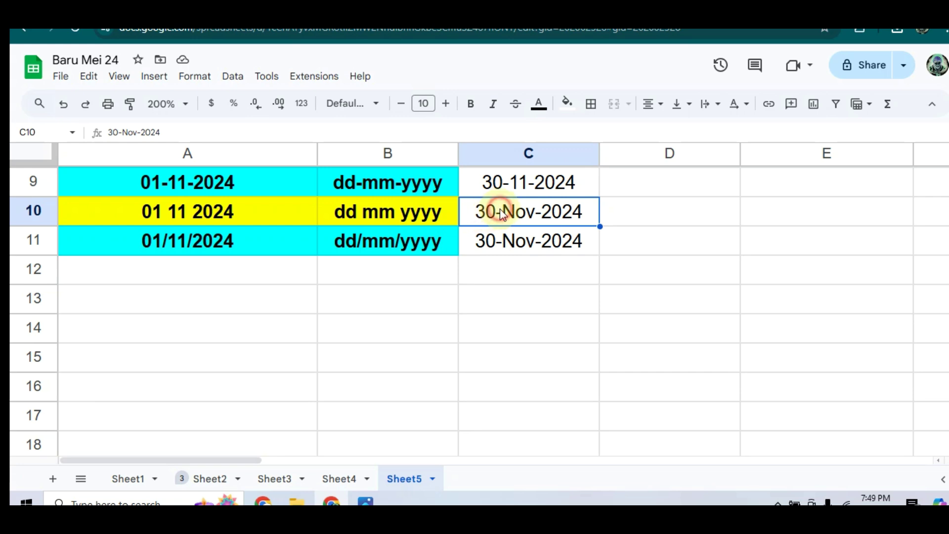
pyautogui.click(188, 79)
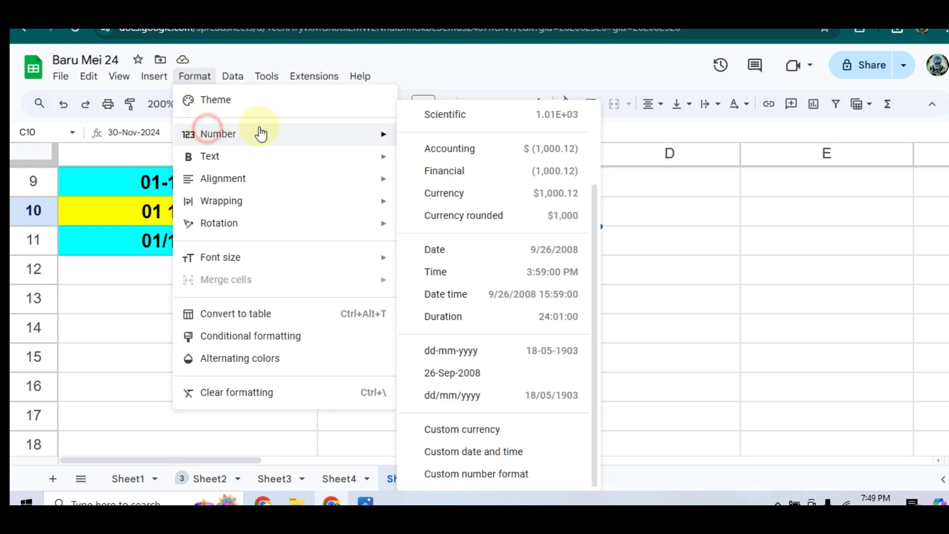
pyautogui.moveTo(218, 134)
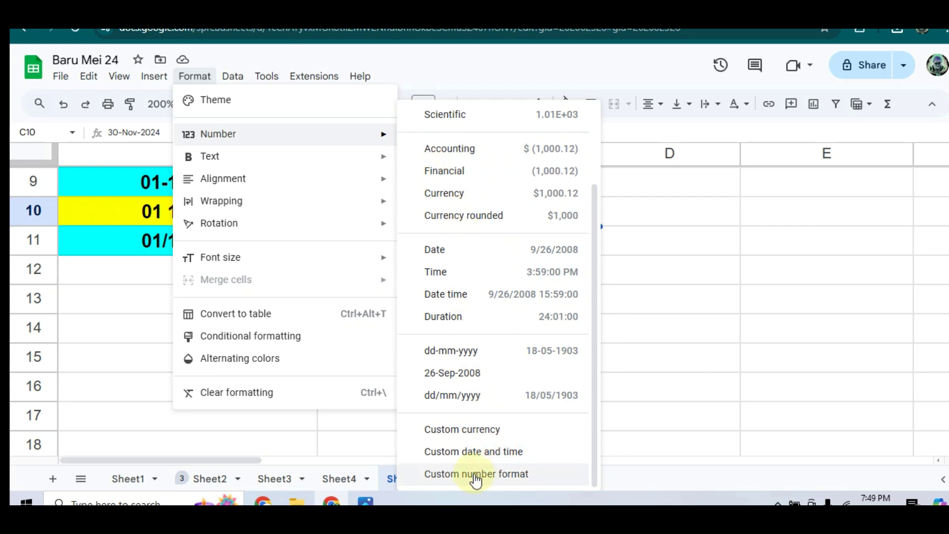
pyautogui.click(508, 474)
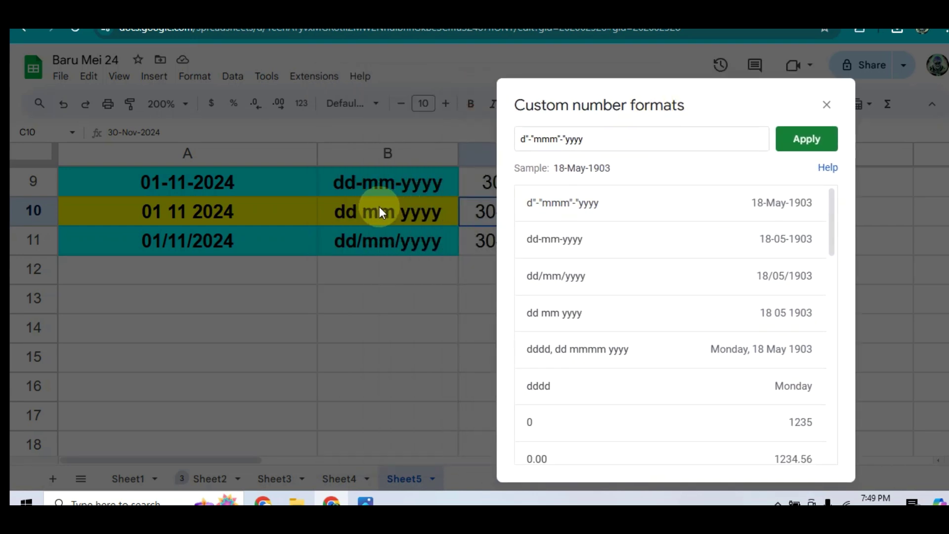
pyautogui.tripleClick(638, 139)
pyautogui.write('dd')
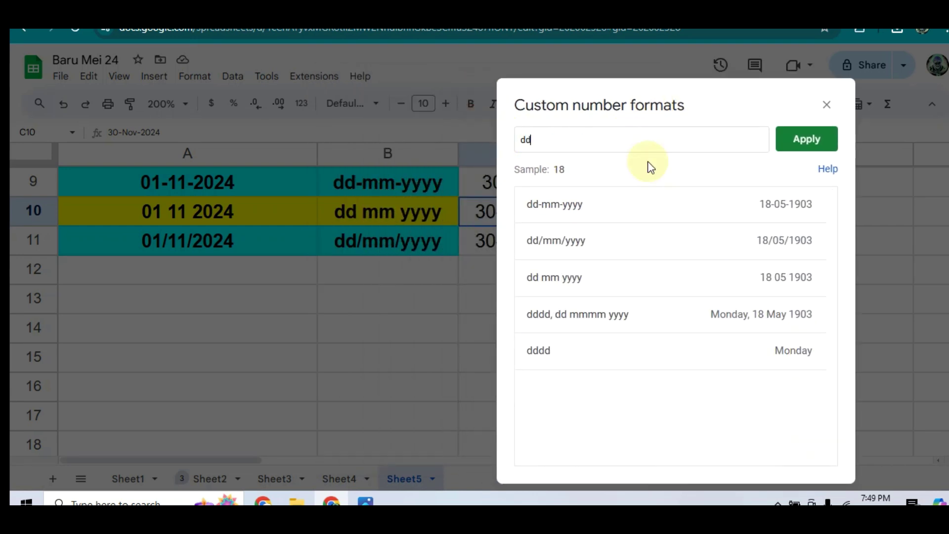
pyautogui.write(' mm ')
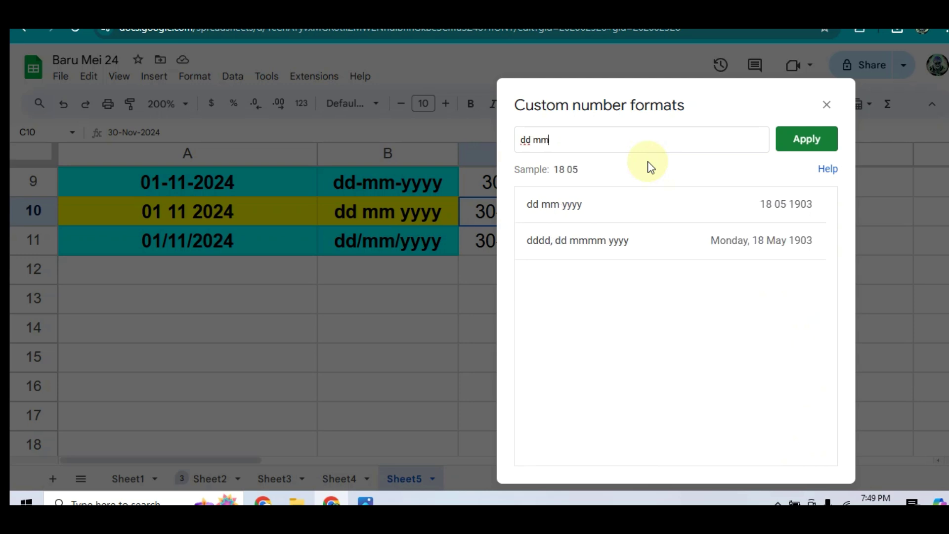
pyautogui.write('yyyy')
pyautogui.tripleClick(639, 139)
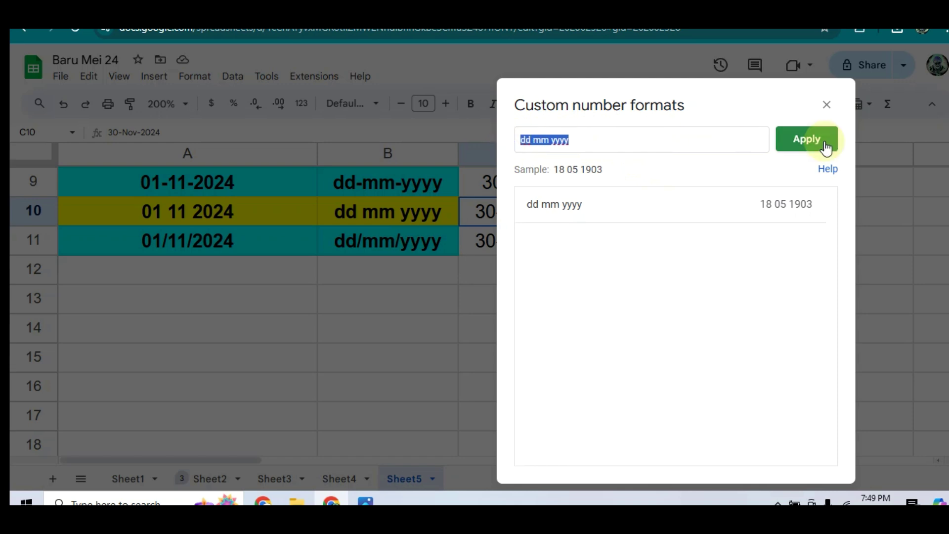
pyautogui.click(791, 142)
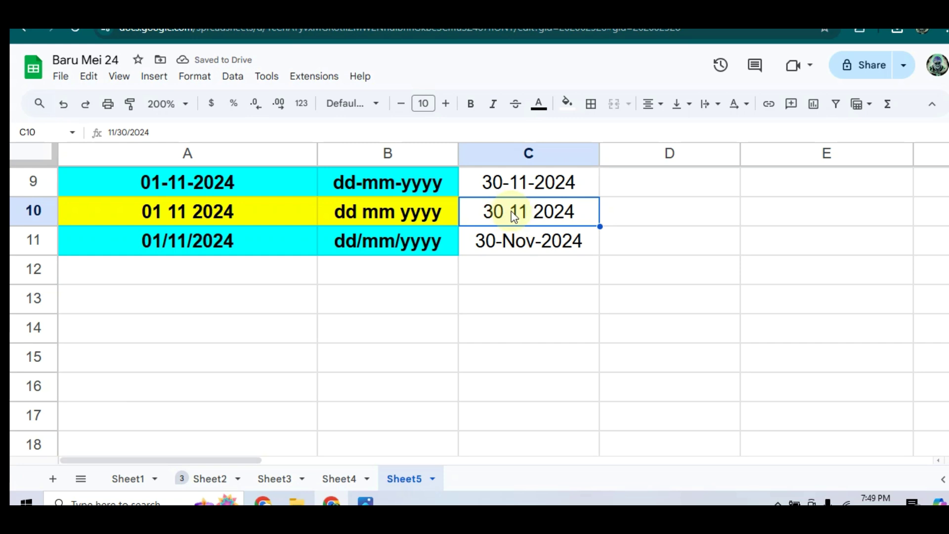
pyautogui.click(526, 247)
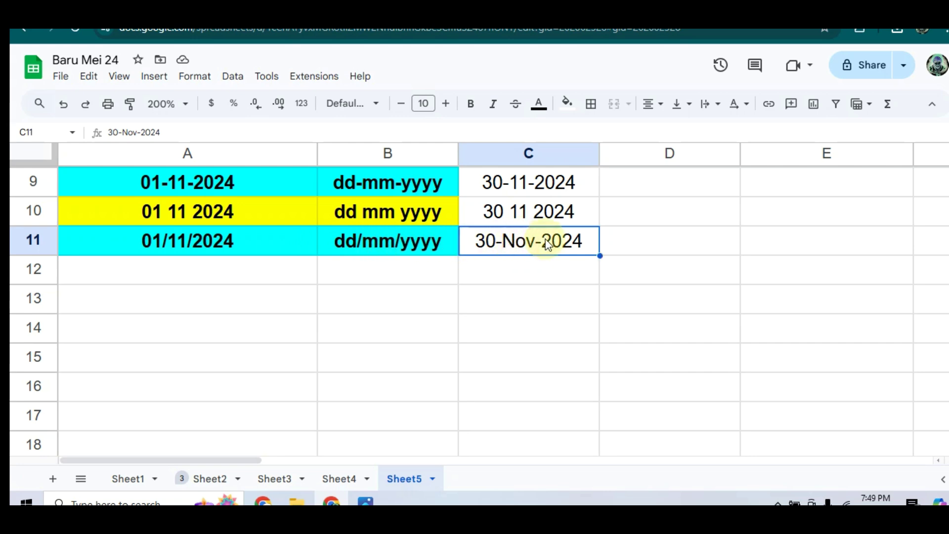
# Step: Apply the custom format dd/mm/yyyy to C11 so it reads 30/11/2024
pyautogui.click(193, 80)
pyautogui.moveTo(218, 134)
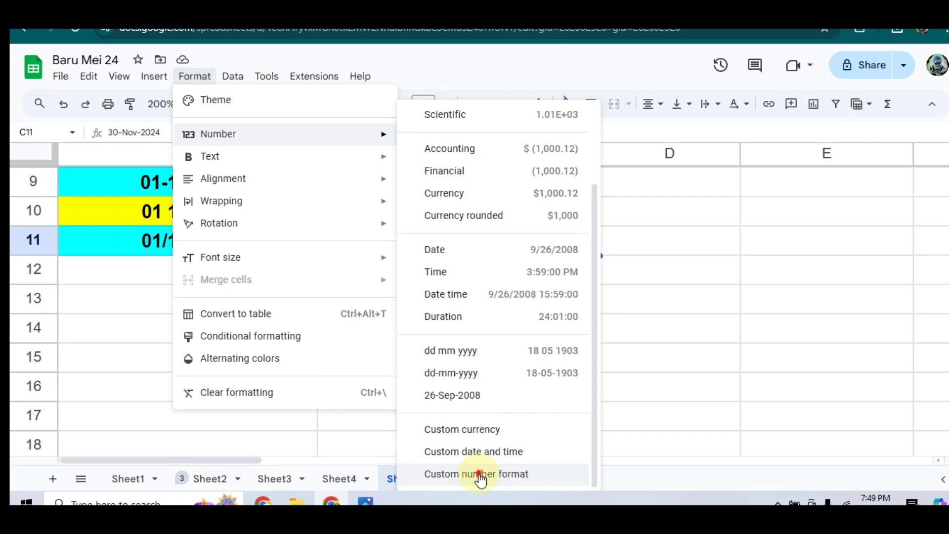
pyautogui.click(476, 474)
pyautogui.moveTo(486, 93); pyautogui.dragTo(698, 101)
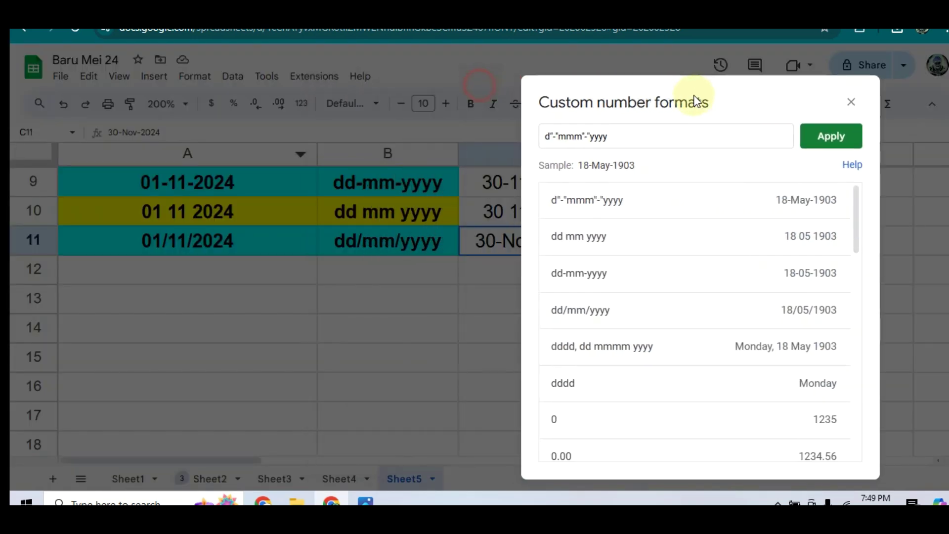
pyautogui.click(643, 137)
pyautogui.press('BackSpace')
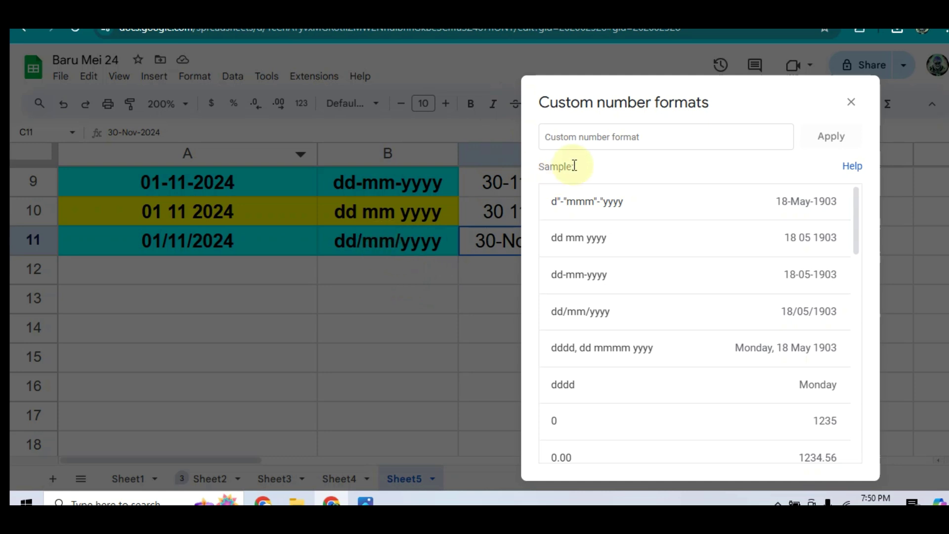
pyautogui.write('dd/mm')
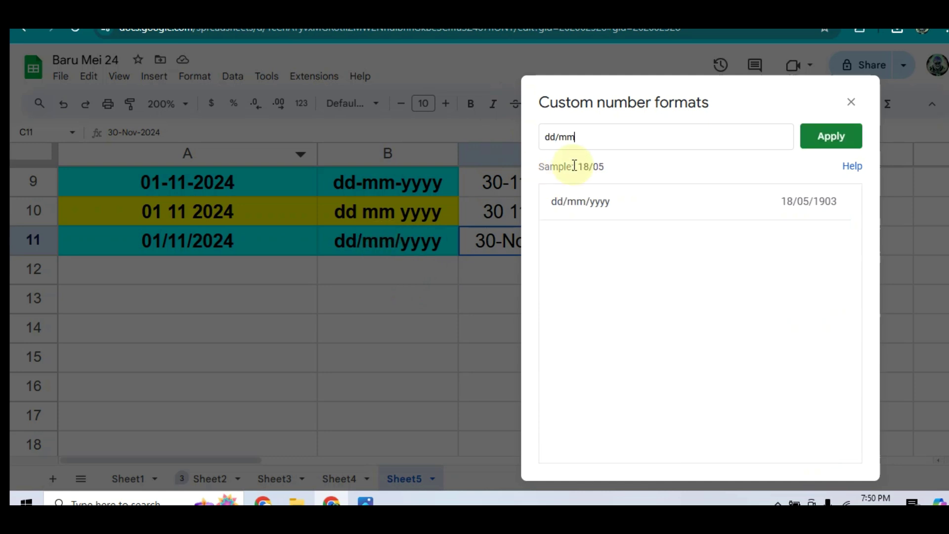
pyautogui.write('/yyyy')
pyautogui.click(825, 142)
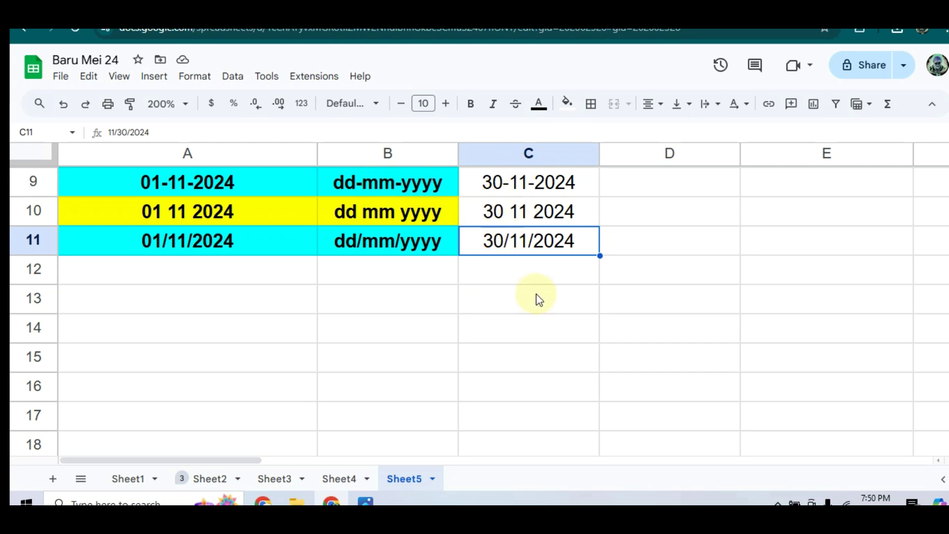
# Step: Copy the formatted date from C11 and paste it into C14
pyautogui.click(535, 298)
pyautogui.click(536, 250)
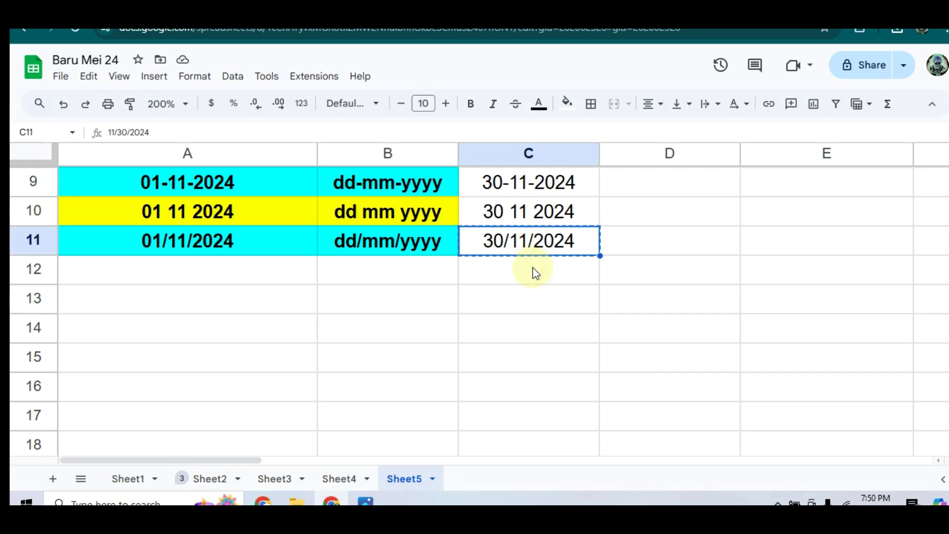
pyautogui.hotkey('ctrl', 'c')
pyautogui.click(515, 296)
pyautogui.click(515, 329)
pyautogui.hotkey('ctrl', 'v')
pyautogui.click(627, 308)
pyautogui.click(525, 329)
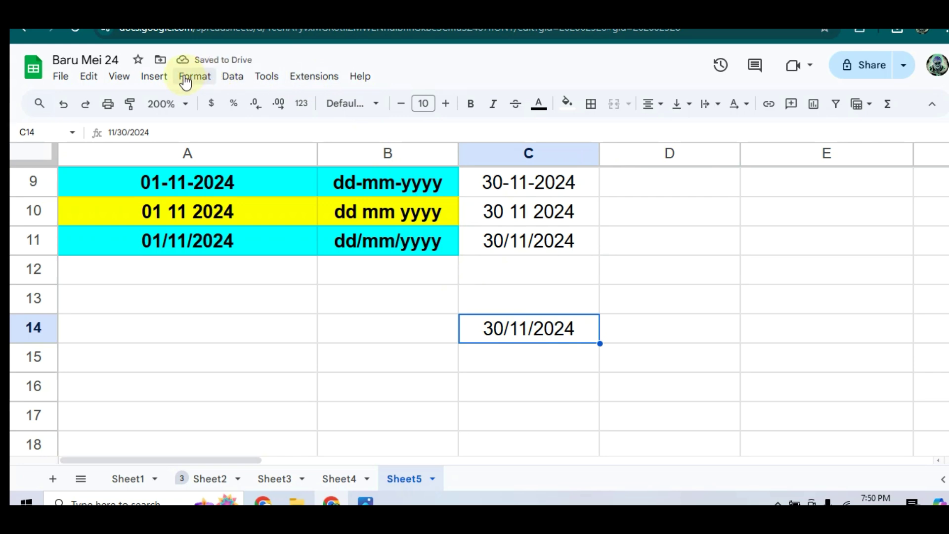
# Step: Format C14 with the custom code dd- - mm - - yyyy, showing 30- - 11 - - 2024
pyautogui.click(191, 79)
pyautogui.moveTo(218, 134)
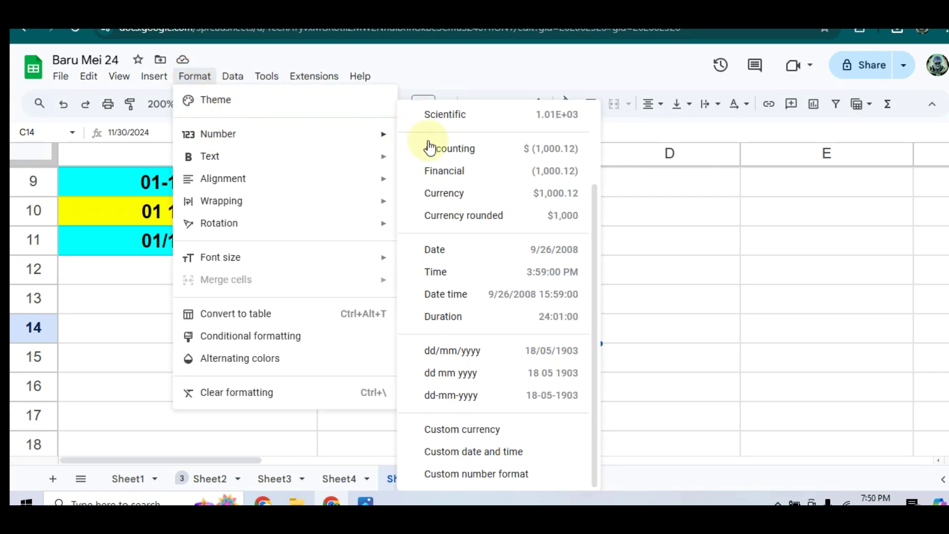
pyautogui.click(467, 474)
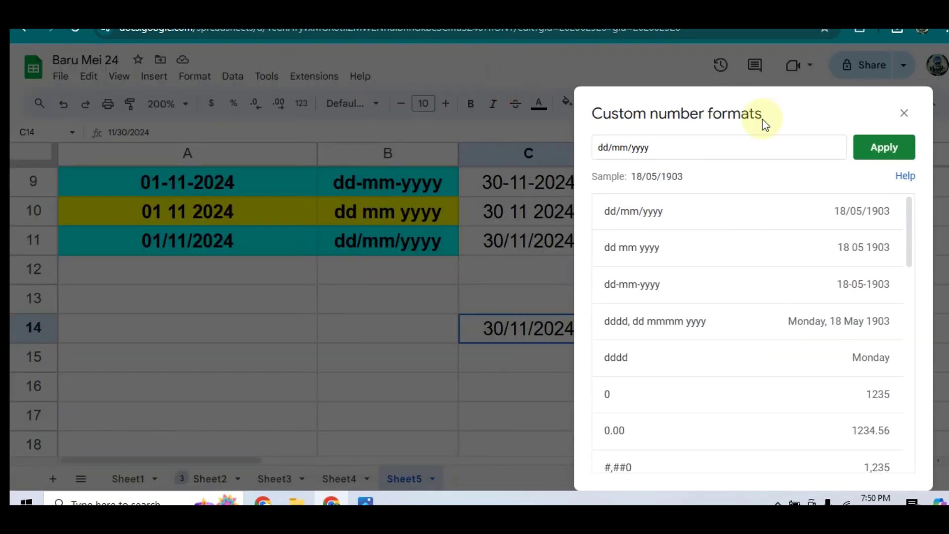
pyautogui.click(677, 138)
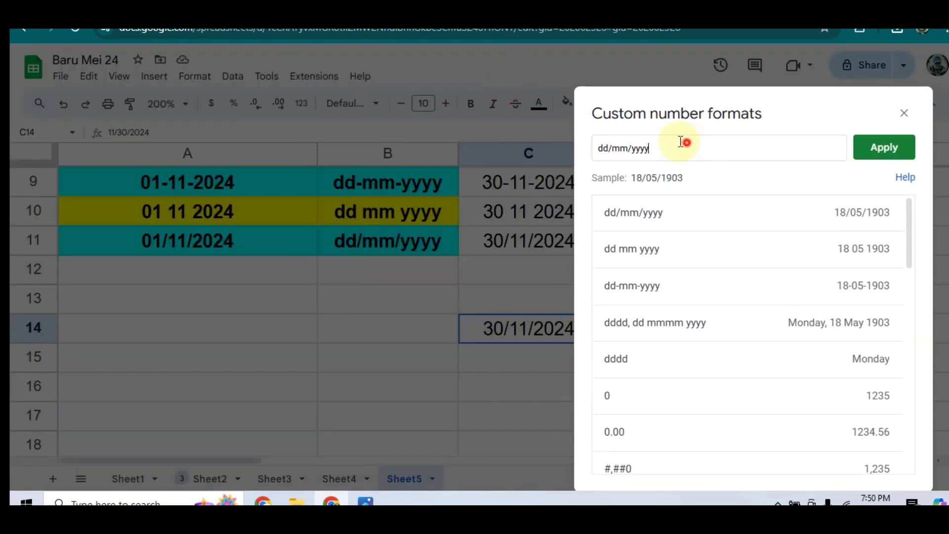
pyautogui.hotkey('ctrl', 'a')
pyautogui.write('dd')
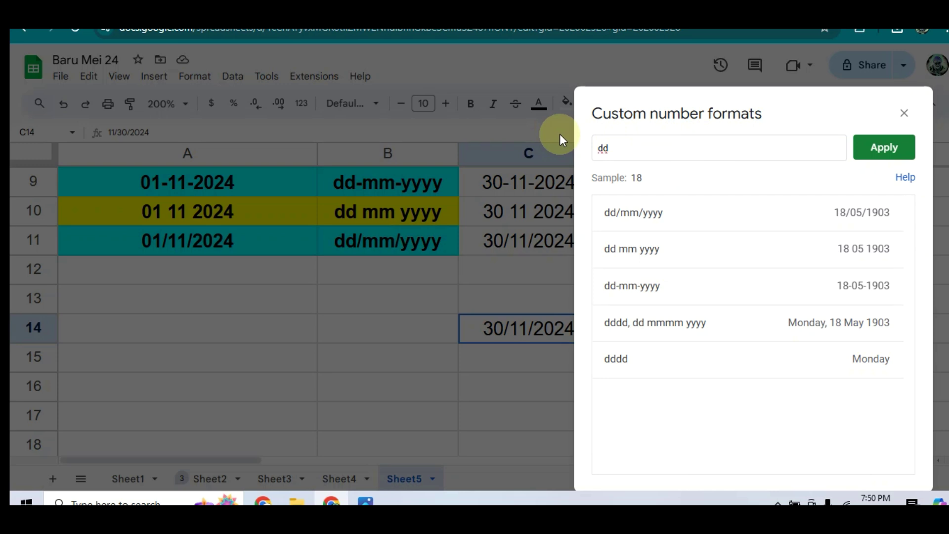
pyautogui.write('- -')
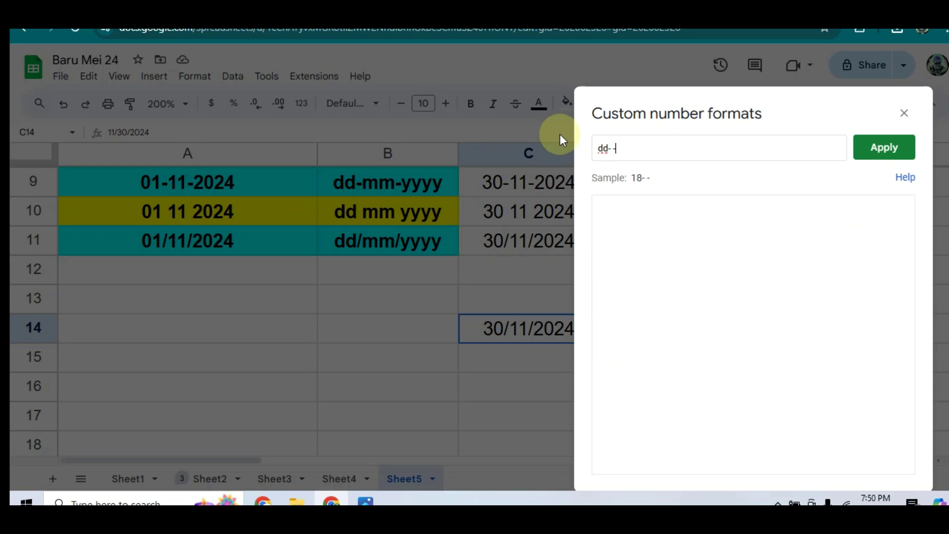
pyautogui.write(' mm')
pyautogui.write('- - ')
pyautogui.write('yyyy')
pyautogui.click(881, 149)
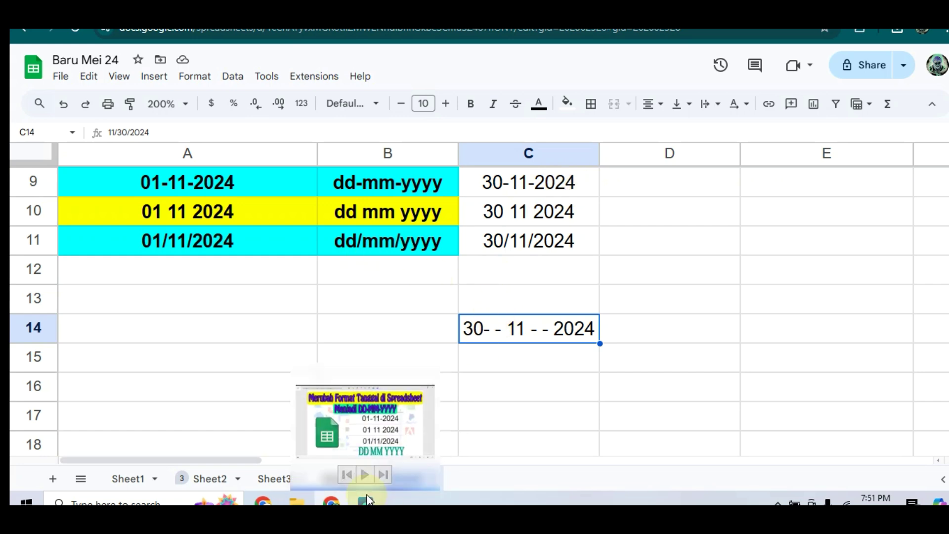
# Step: Switch to the Photos title image, back to the spreadsheet, then to the title image again
pyautogui.moveTo(364, 503)
pyautogui.click(390, 400)
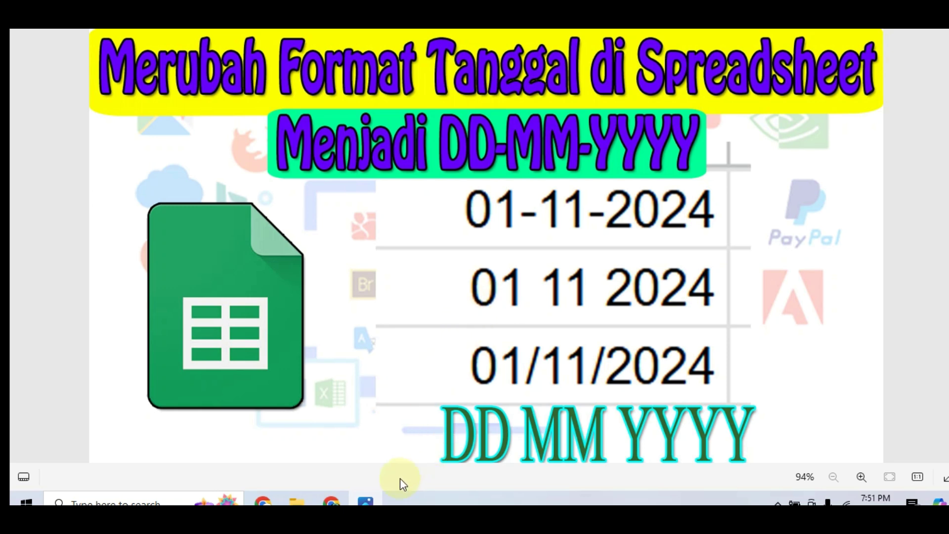
pyautogui.click(331, 500)
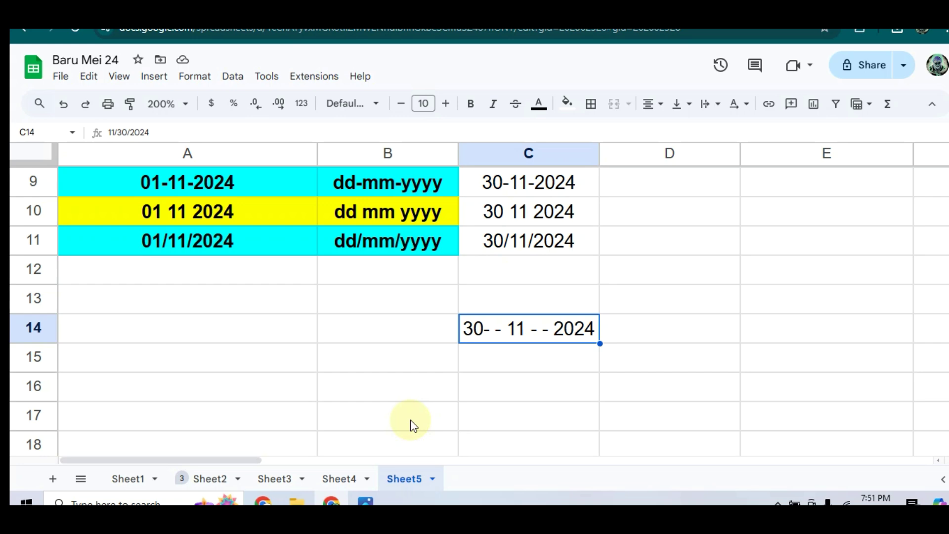
pyautogui.click(365, 500)
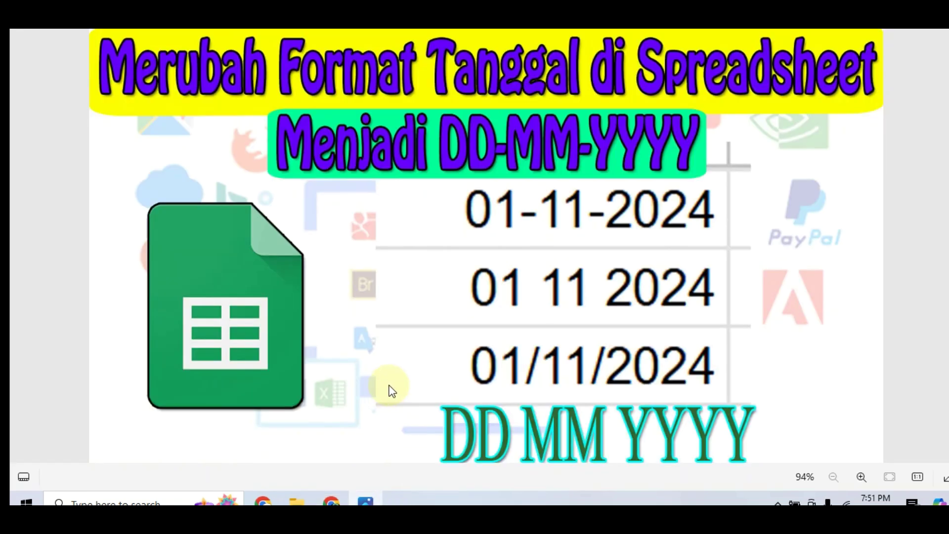